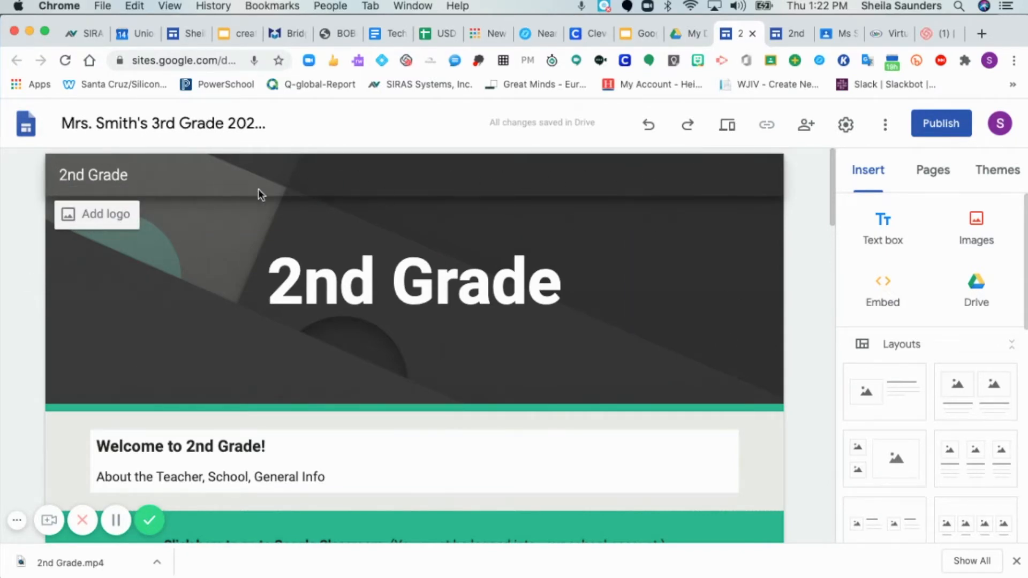
# Change the site name in the header to "3rd Grade - " followed by the teacher's title and surname
pyautogui.click(76, 175)
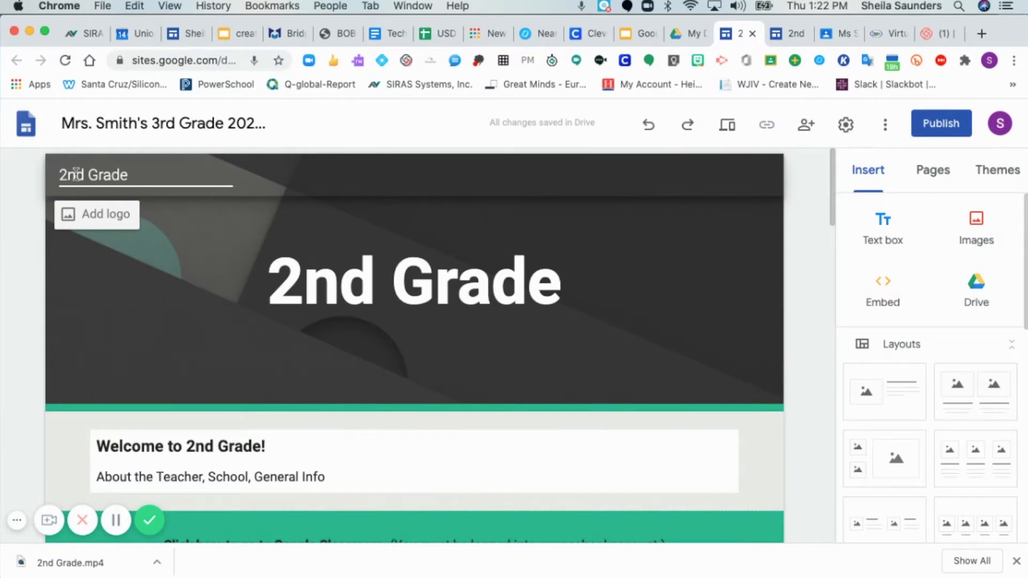
pyautogui.press('BackSpace')
pyautogui.press('BackSpace')
pyautogui.write('3r')
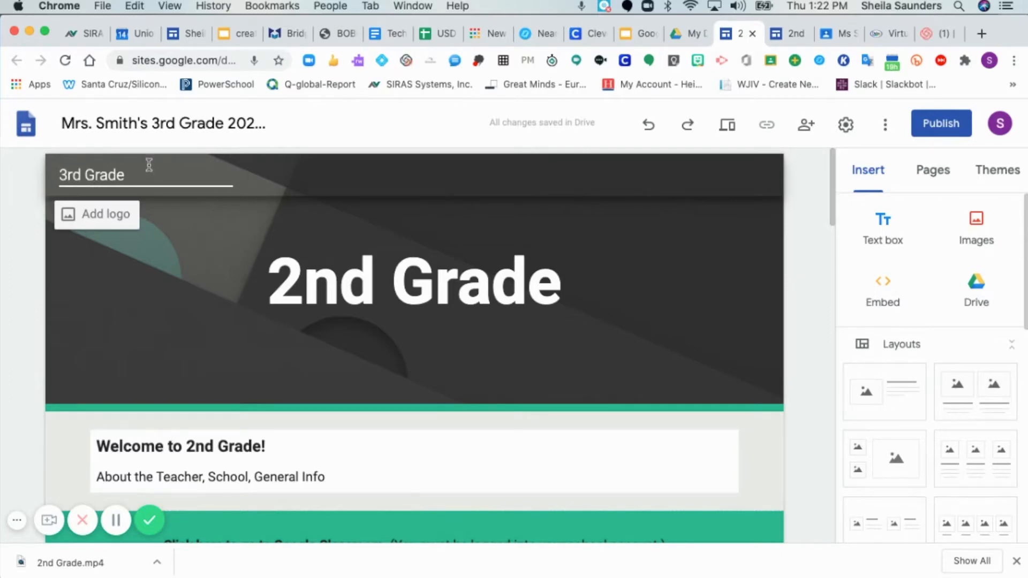
pyautogui.write(' - Mrs. mSmith')
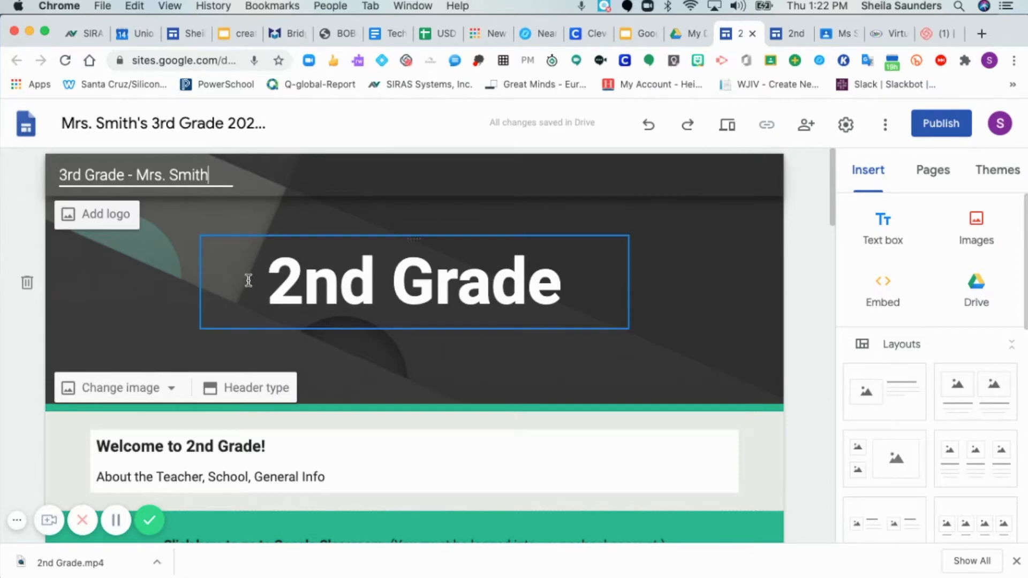
# Replace the banner's page title with the teacher's name in possessive form followed by "3rd Grade"
pyautogui.moveTo(569, 285); pyautogui.dragTo(269, 287)
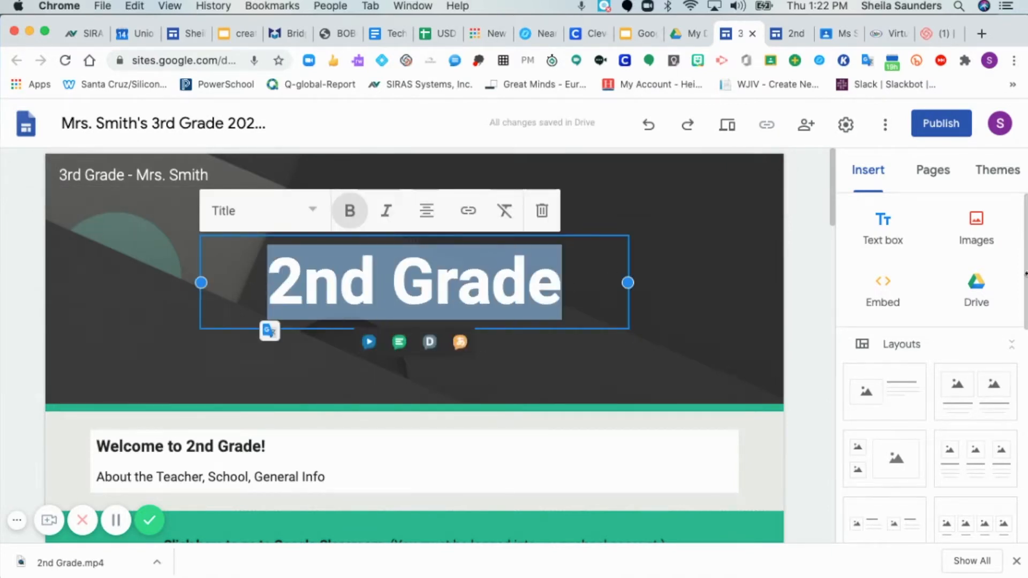
pyautogui.write('Mr')
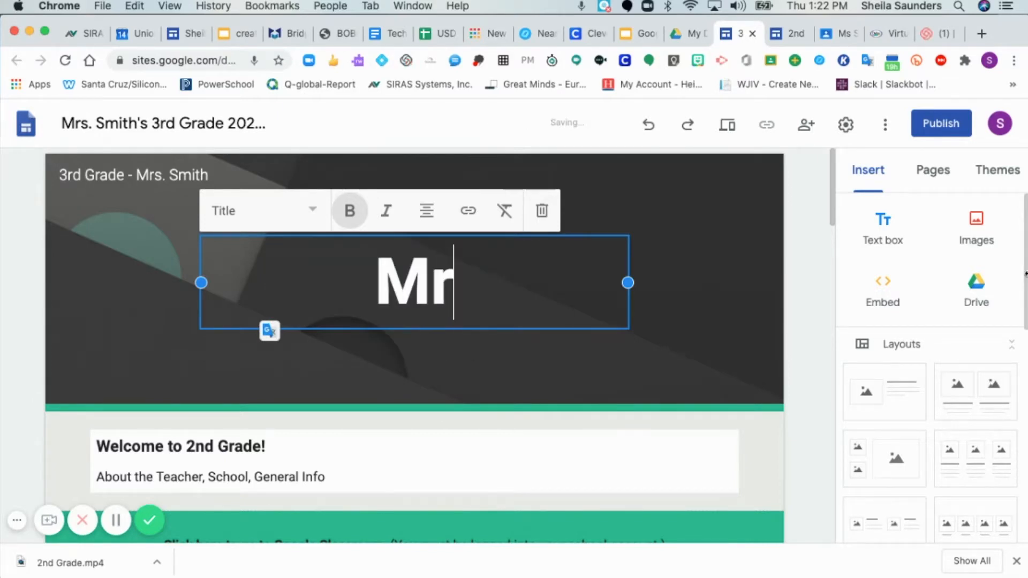
pyautogui.write('s. Smi')
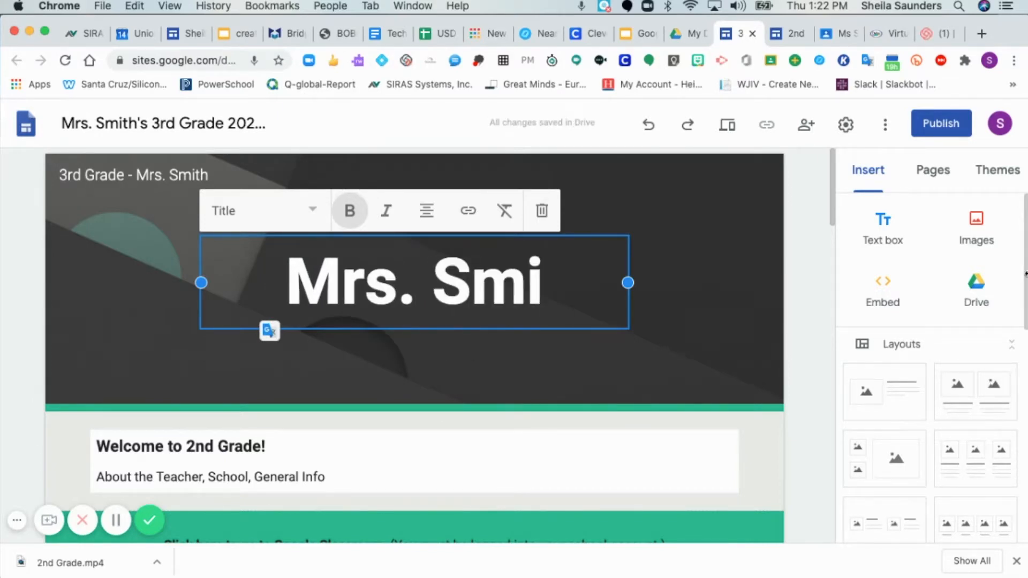
pyautogui.write("th's ")
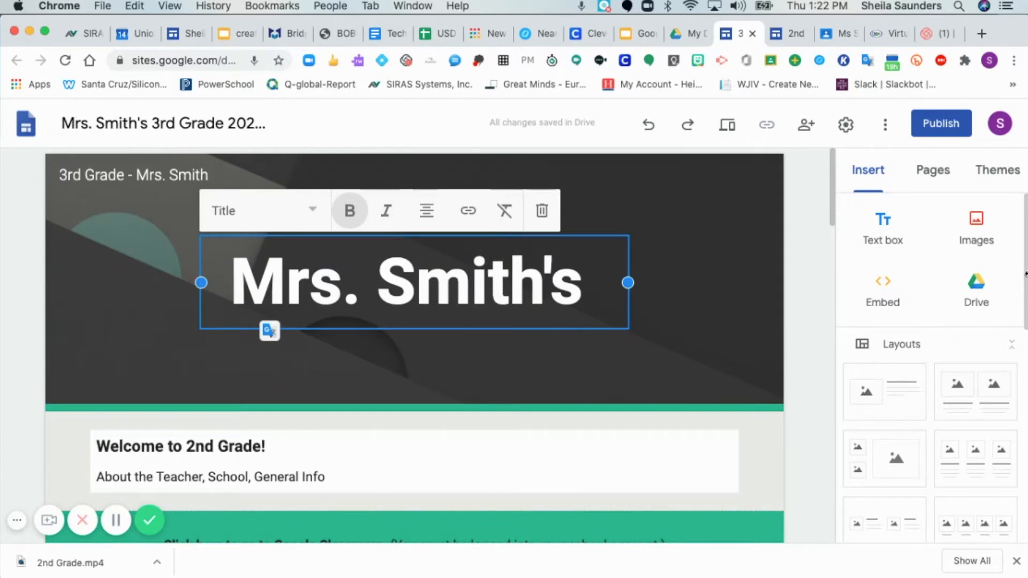
pyautogui.write('#')
pyautogui.press('BackSpace')
pyautogui.write('3')
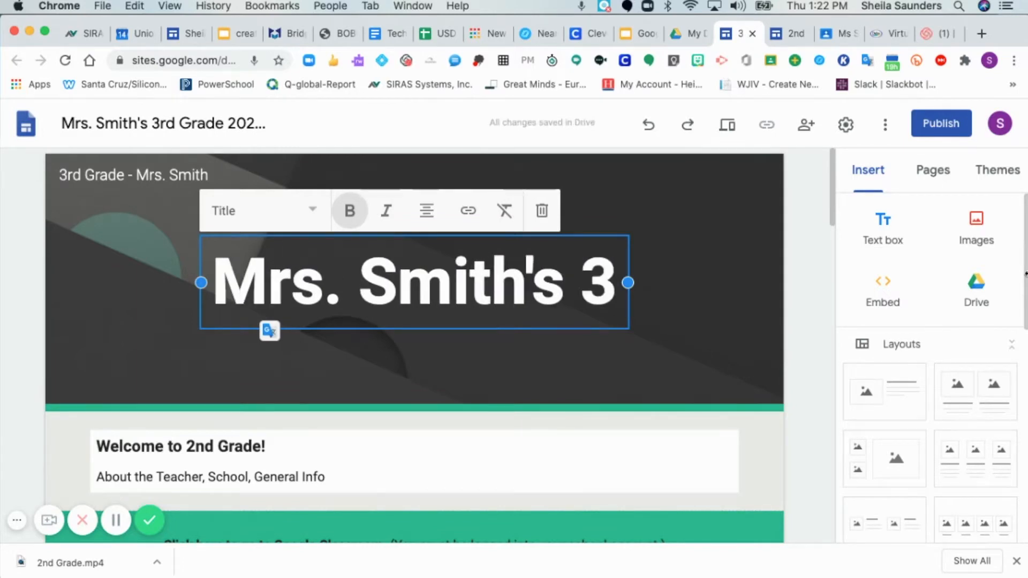
pyautogui.write('rd Grade')
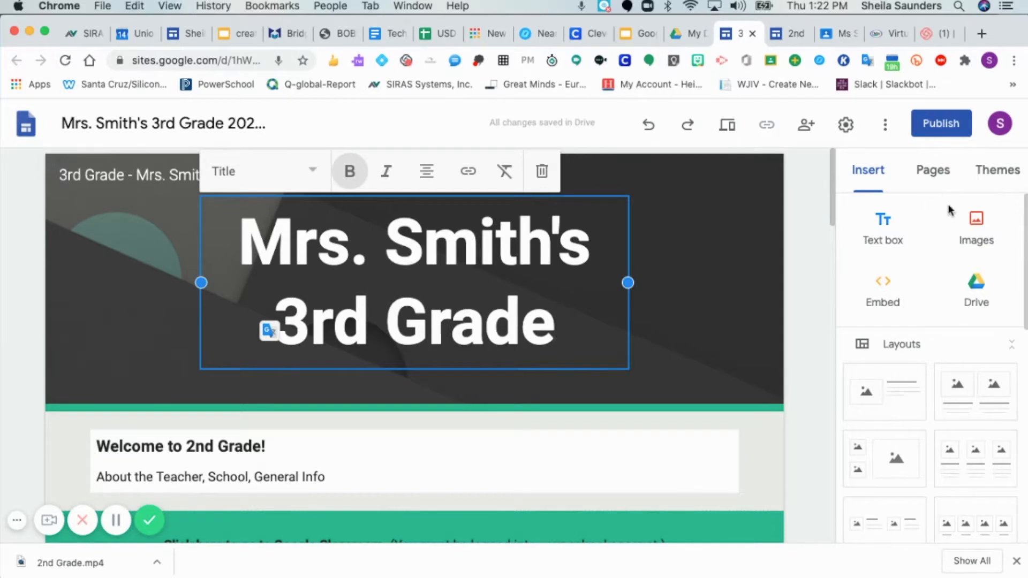
pyautogui.click(714, 336)
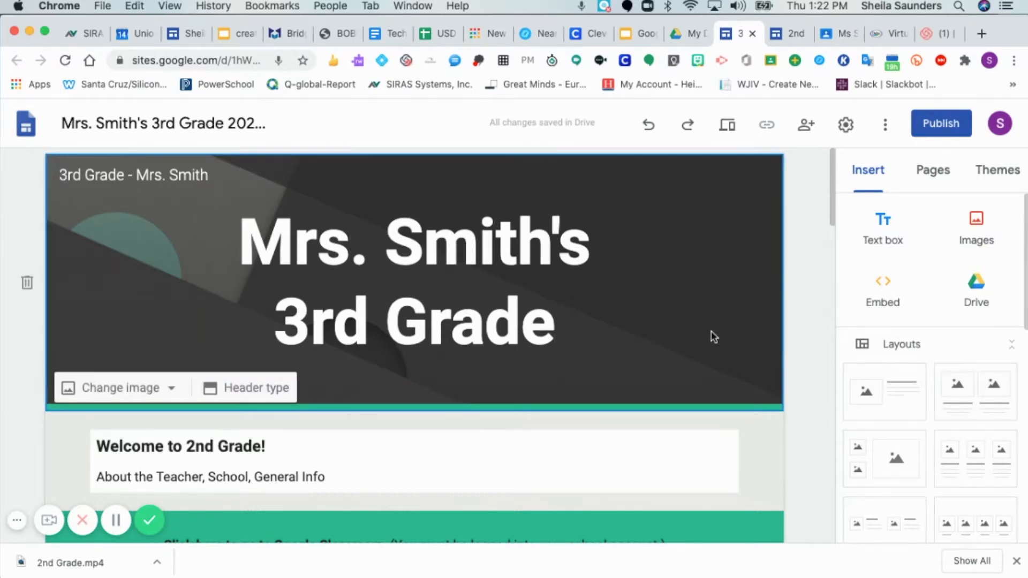
# Replace the header image with the multicoloured raised hands picture, found by searching Google images for "raised hands"
pyautogui.click(100, 390)
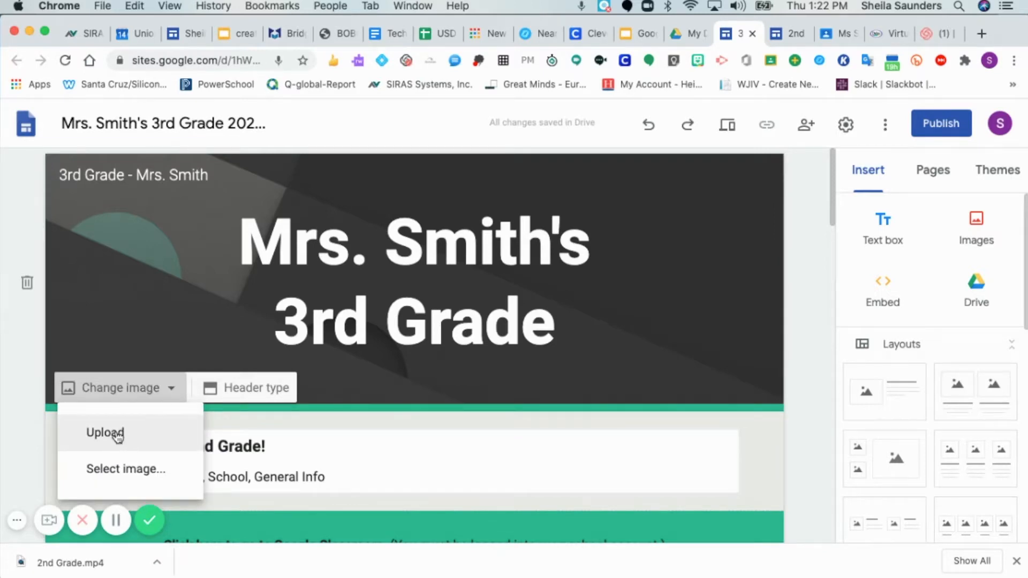
pyautogui.click(110, 473)
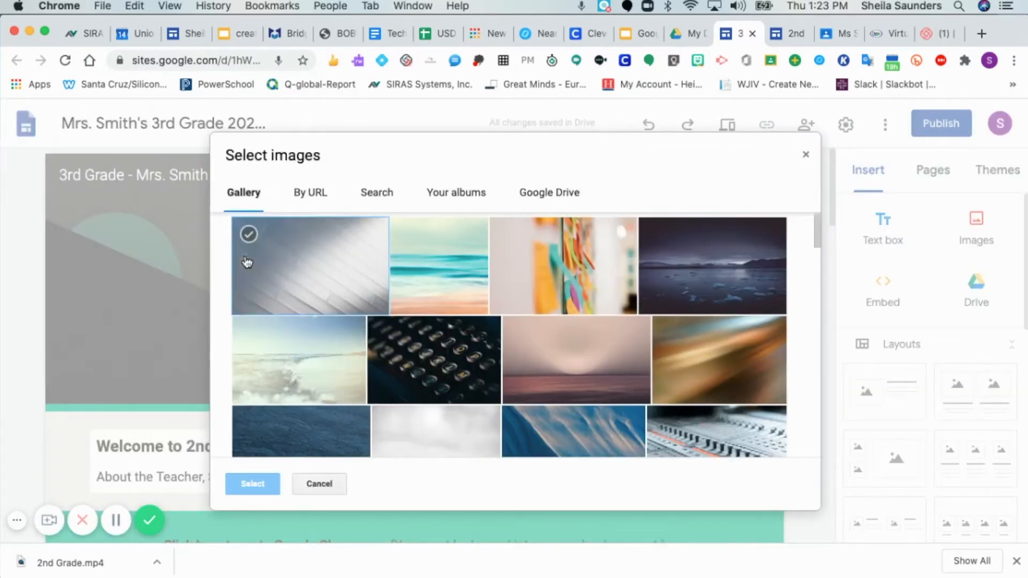
pyautogui.click(247, 262)
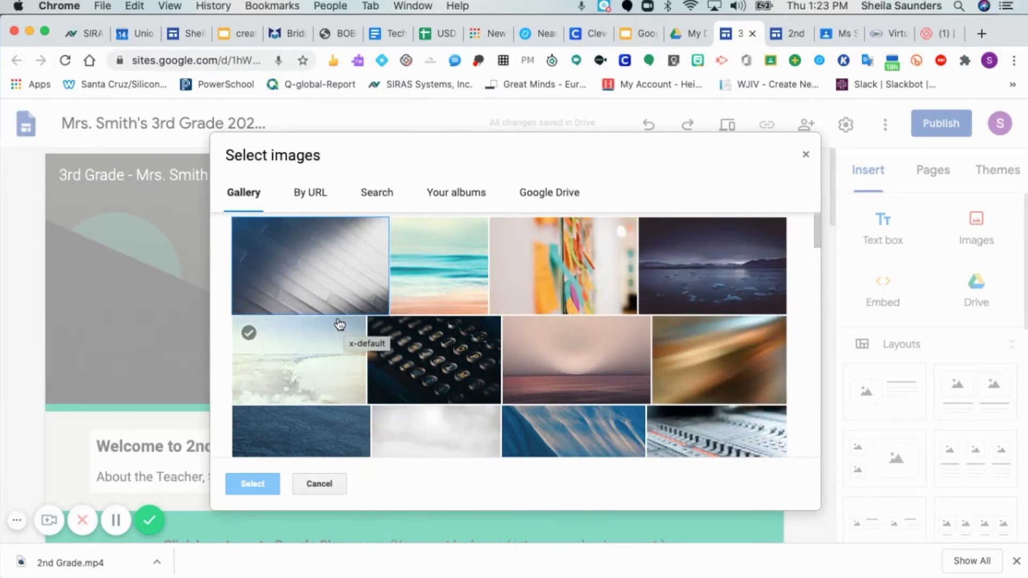
pyautogui.click(316, 194)
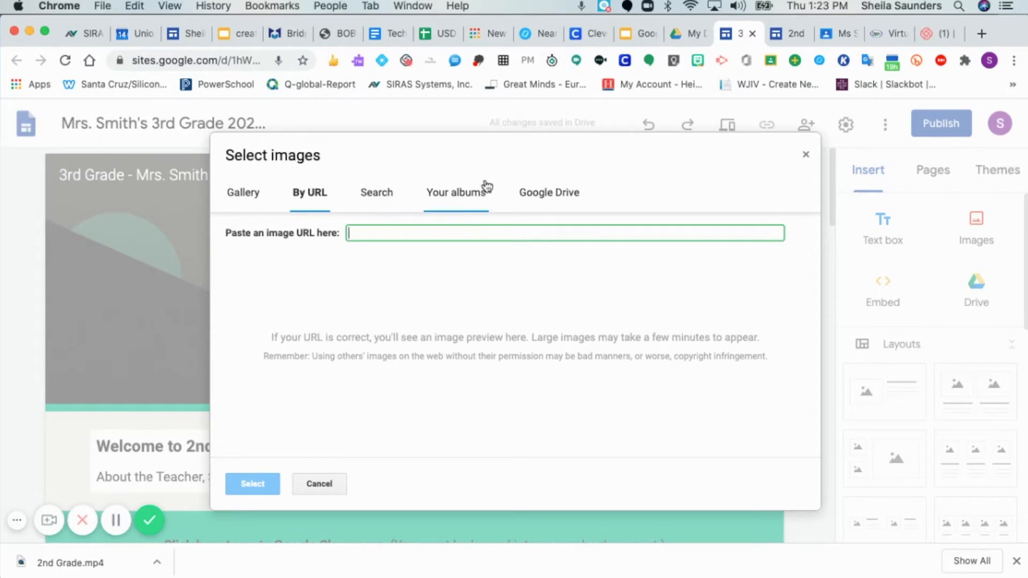
pyautogui.click(379, 193)
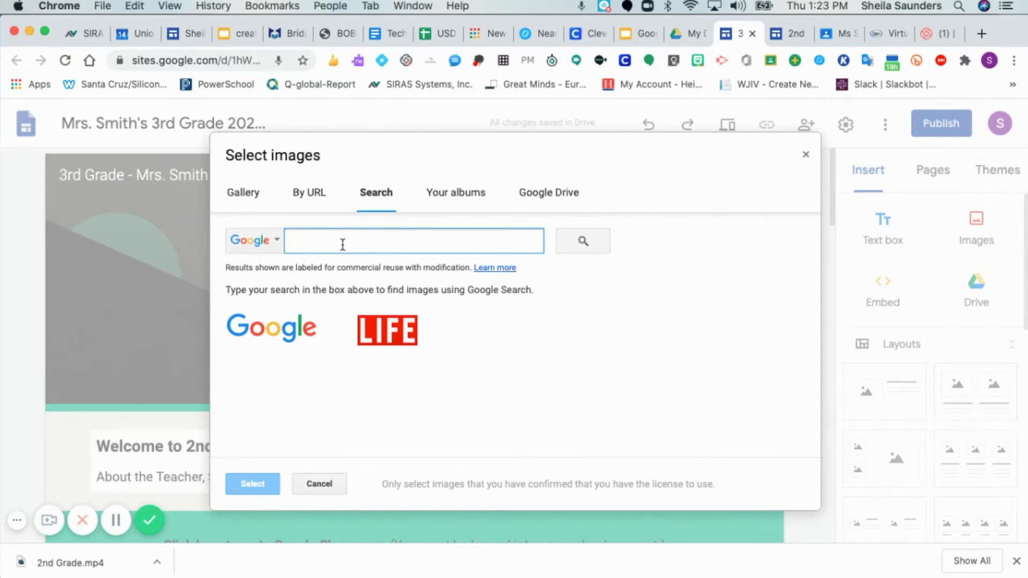
pyautogui.write('raised hands')
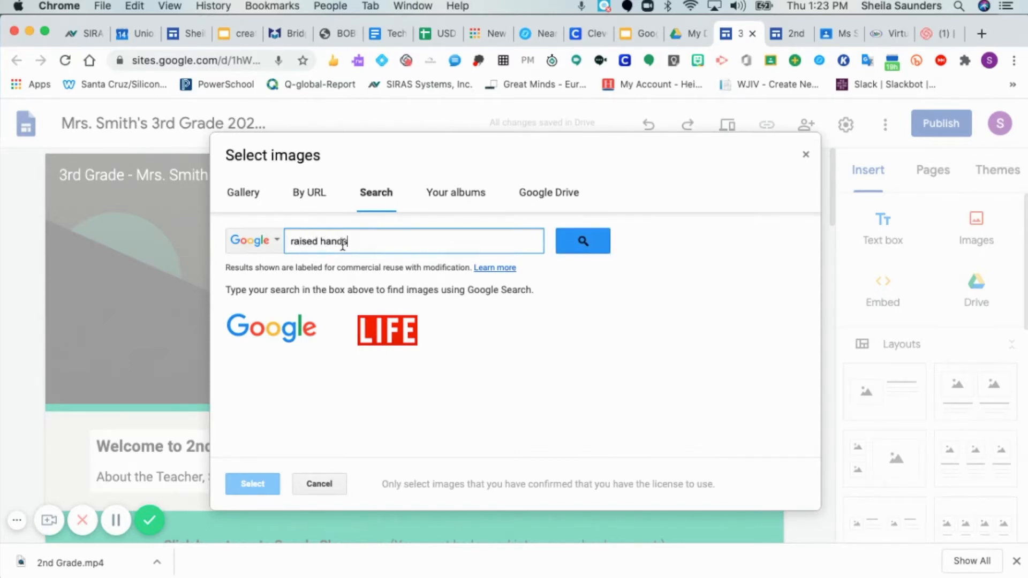
pyautogui.press('Return')
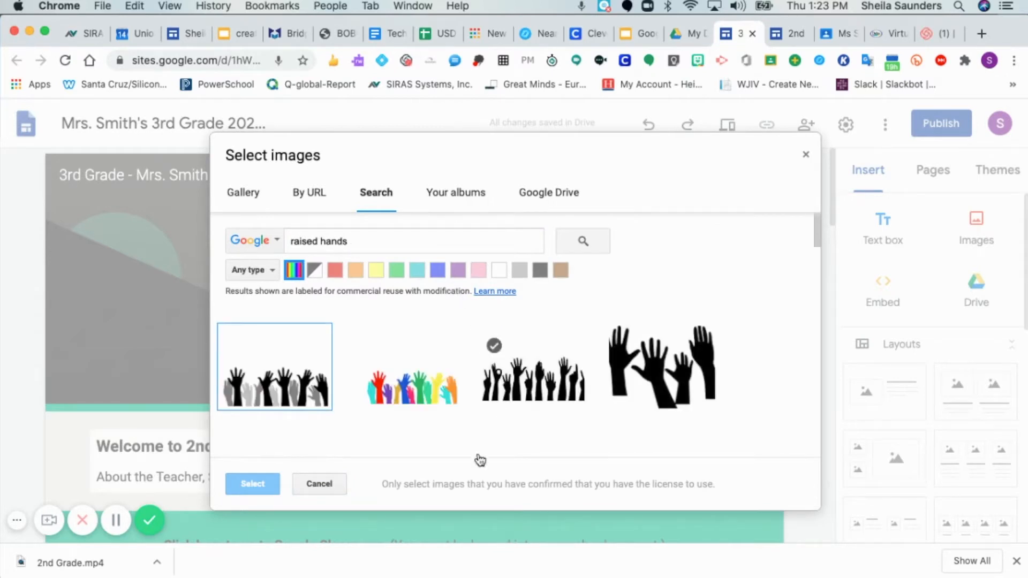
pyautogui.click(417, 396)
pyautogui.click(254, 484)
pyautogui.click(540, 352)
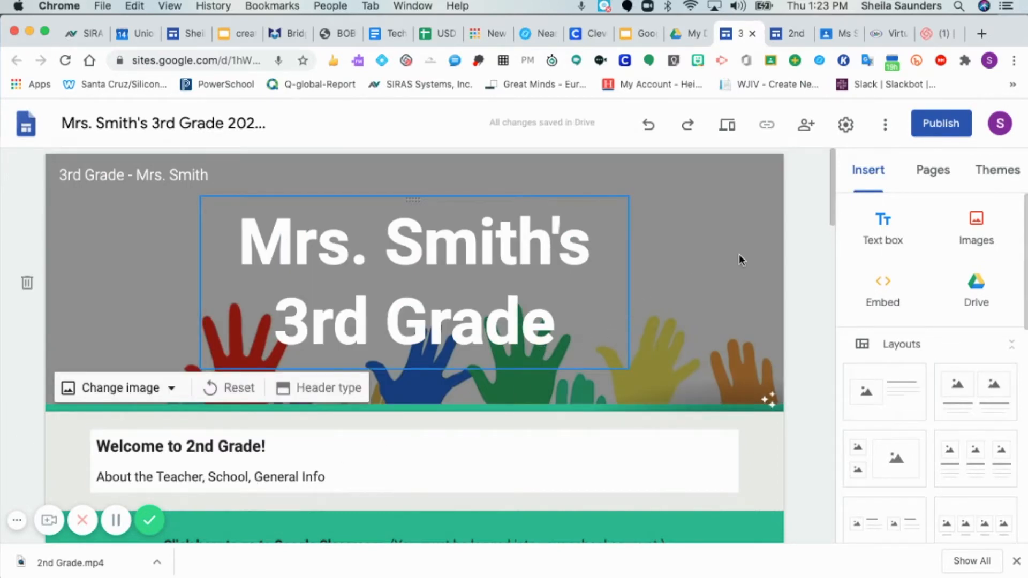
# Review the page's existing sections, from the Google Classroom link and weekly agenda to the parent question form
pyautogui.scroll(-7, 740, 251)
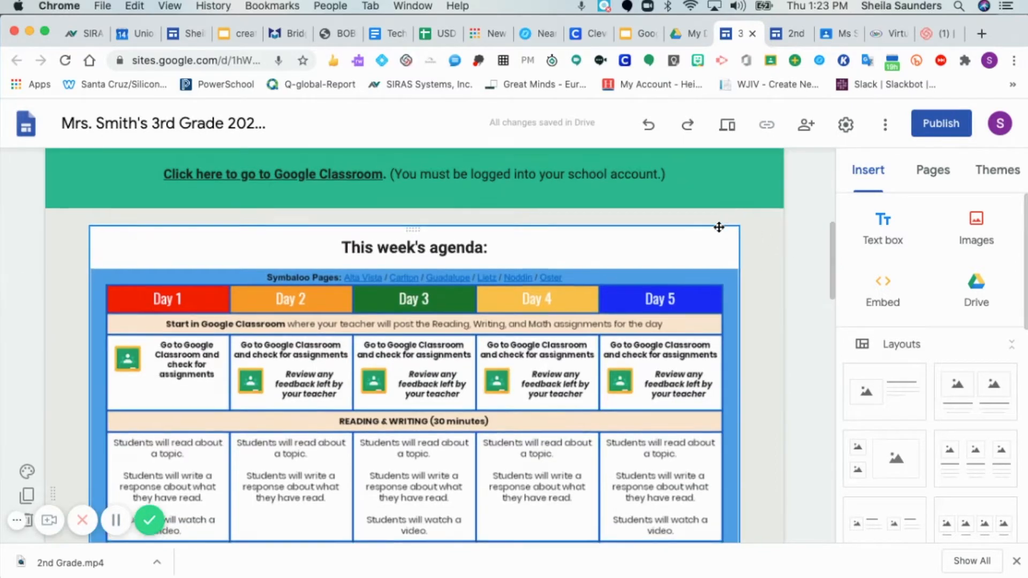
pyautogui.scroll(7, 719, 228)
pyautogui.scroll(-3, 719, 229)
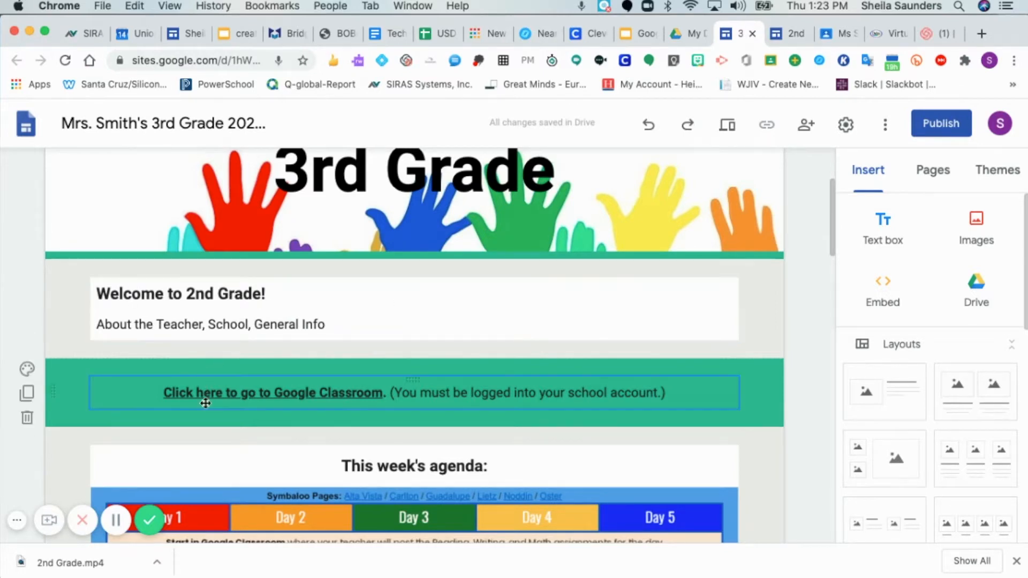
pyautogui.scroll(-2, 210, 399)
pyautogui.scroll(-3, 211, 400)
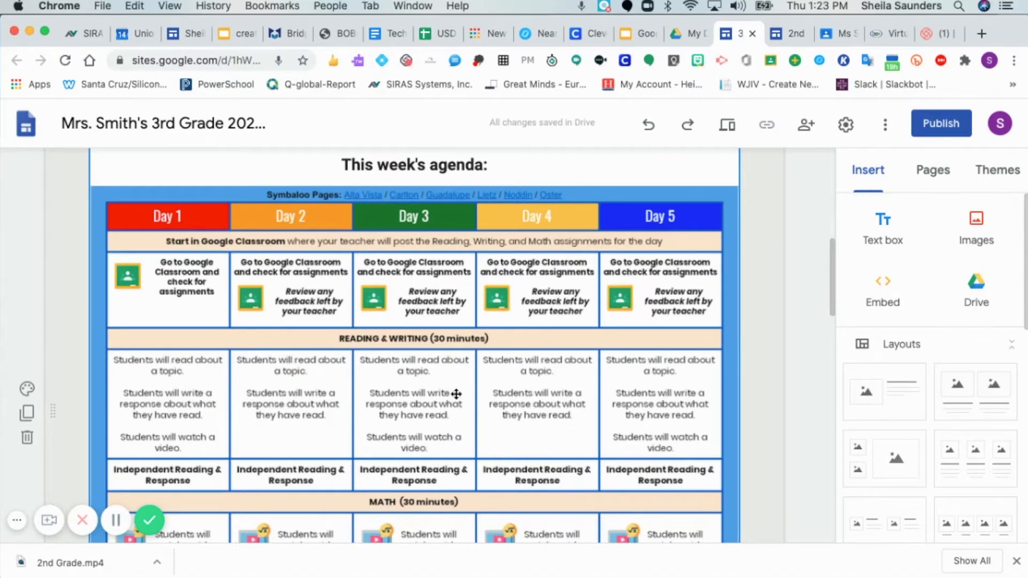
pyautogui.scroll(-10, 463, 375)
pyautogui.scroll(-2, 464, 375)
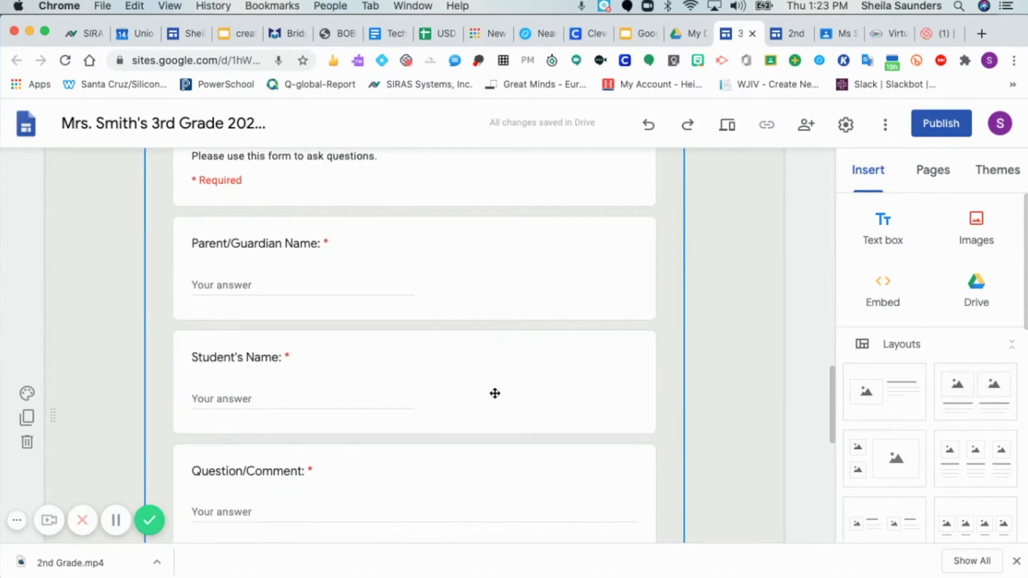
pyautogui.scroll(15, 495, 393)
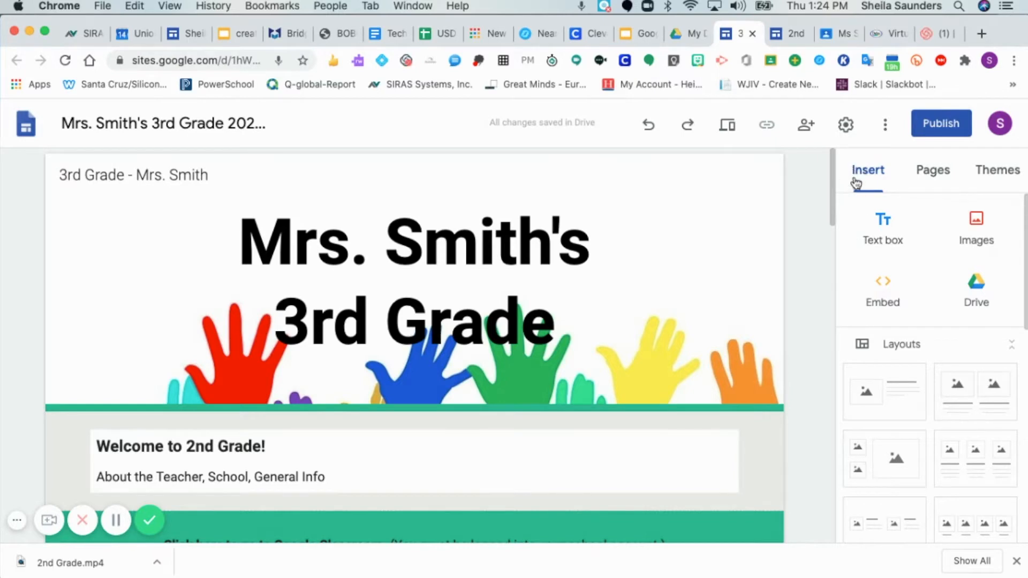
# Look through the elements that can be inserted into the page, from layouts and collapsible text to forms and charts
pyautogui.scroll(-1, 884, 240)
pyautogui.scroll(-10, 883, 239)
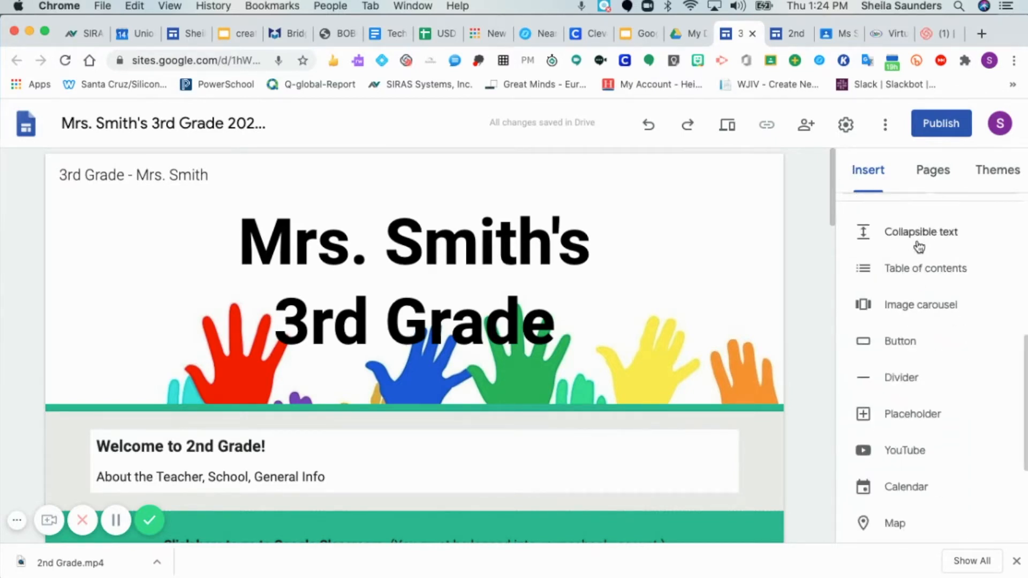
pyautogui.scroll(-6, 904, 396)
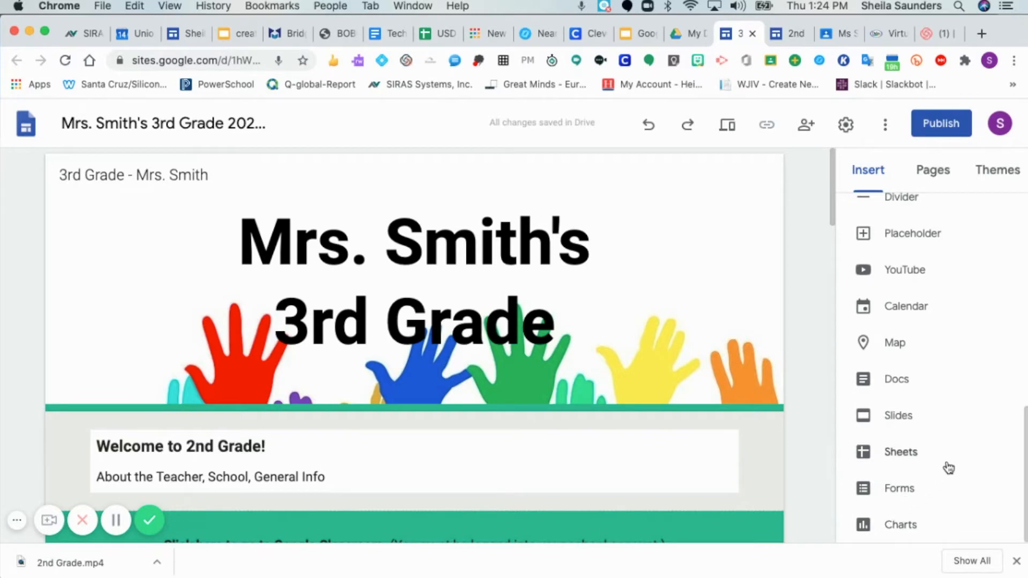
pyautogui.scroll(10, 947, 467)
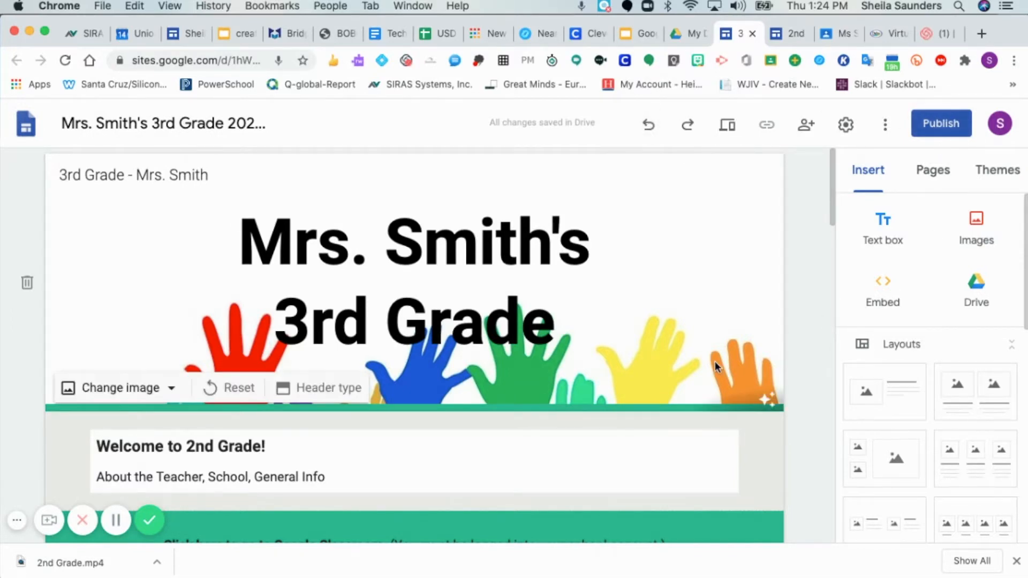
# Change the grade in the welcome section's heading so that it reads "Welcome to 3rd Grade!"
pyautogui.scroll(-2, 711, 354)
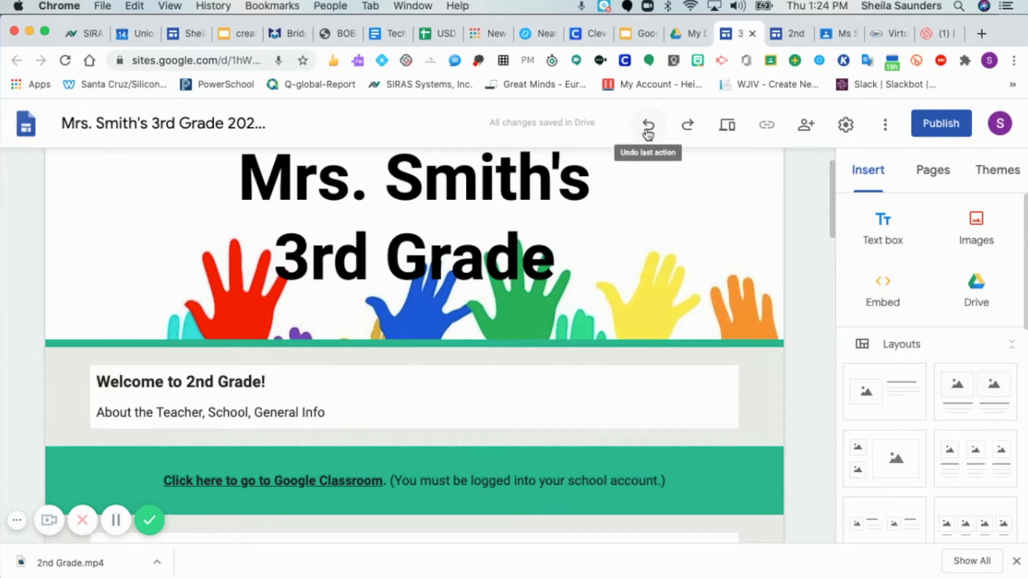
pyautogui.scroll(-2, 557, 356)
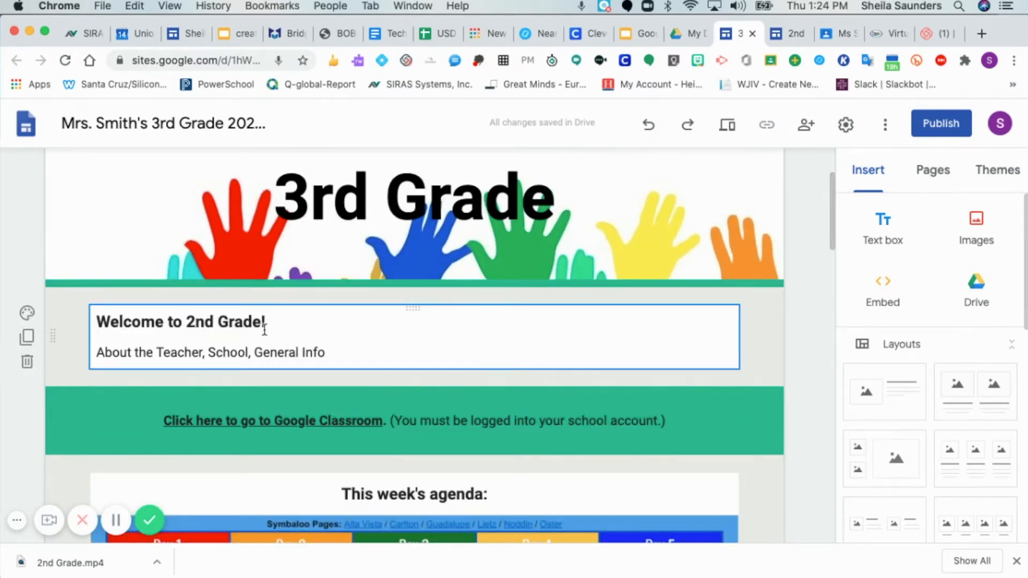
pyautogui.moveTo(270, 322); pyautogui.dragTo(99, 318)
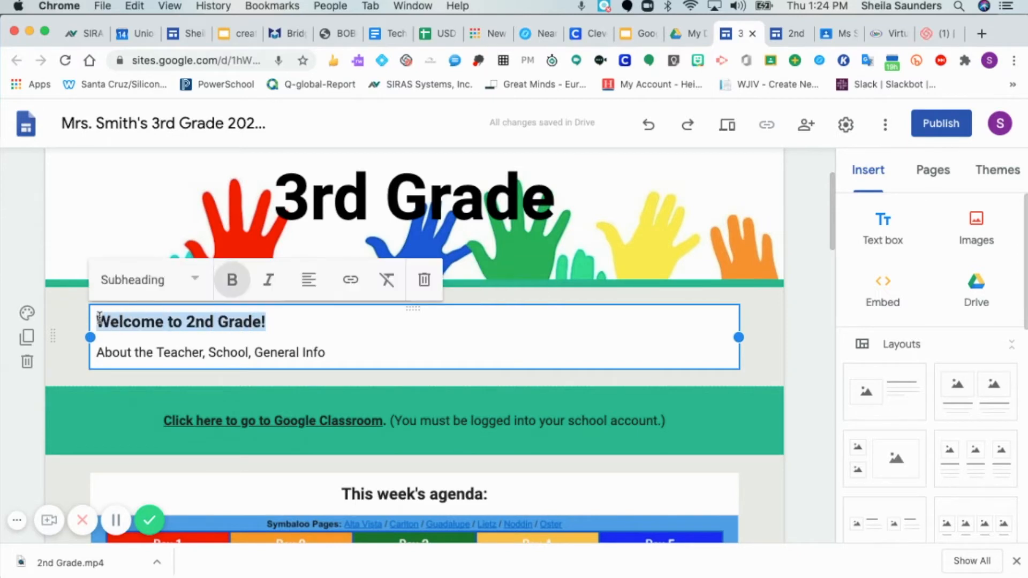
pyautogui.click(203, 323)
pyautogui.moveTo(204, 323); pyautogui.dragTo(190, 323)
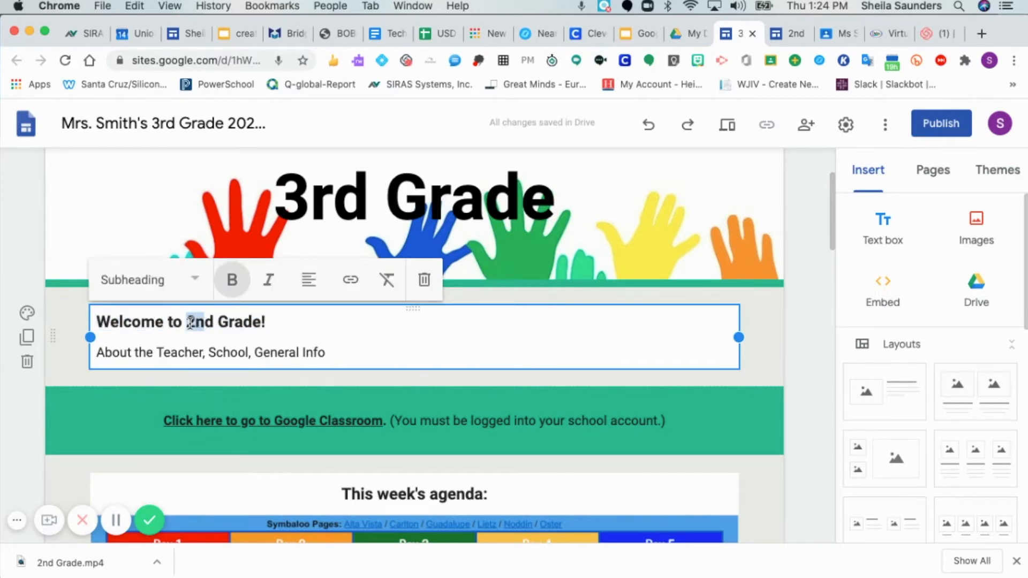
pyautogui.press('BackSpace')
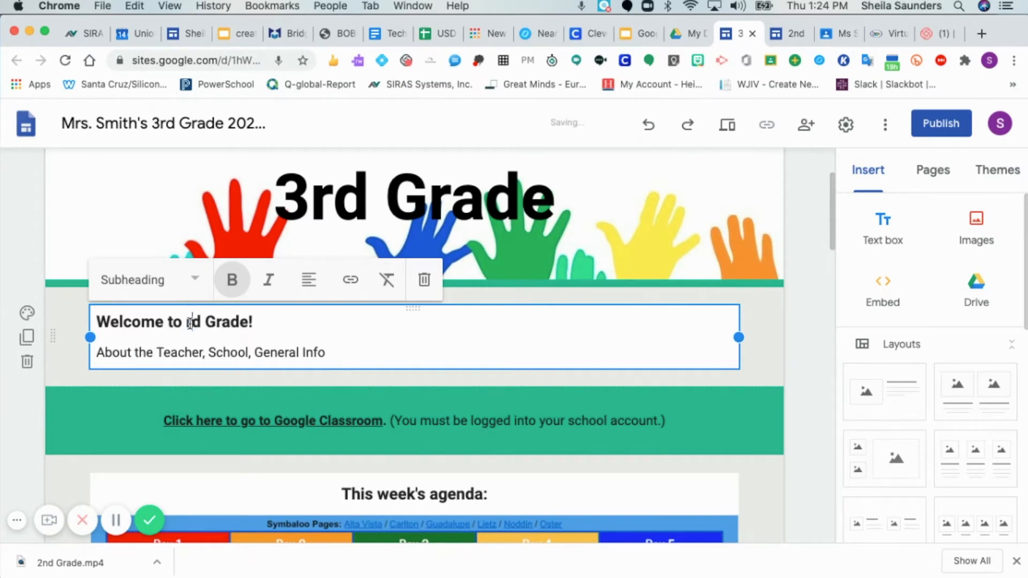
pyautogui.write('3r')
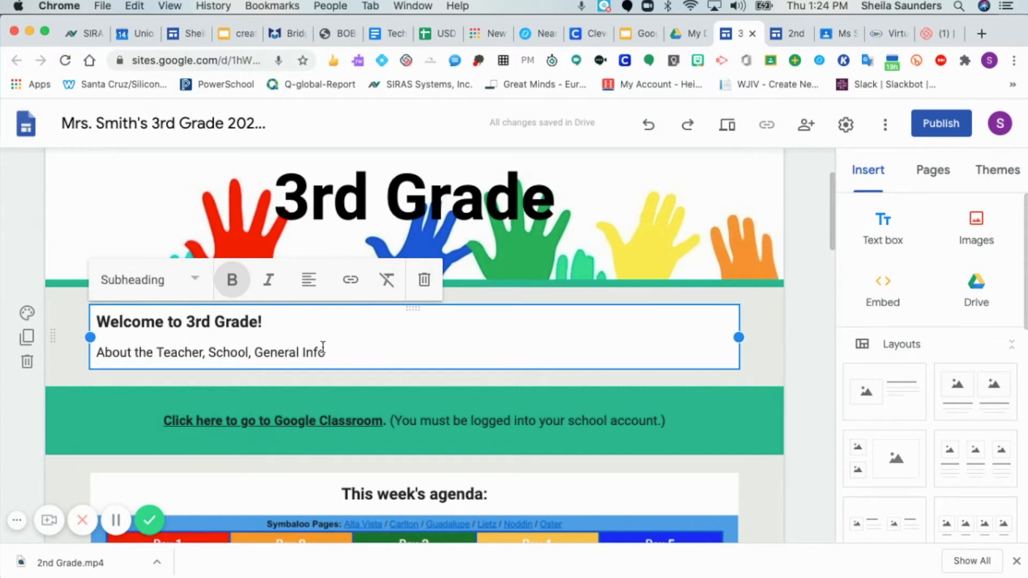
# Replace the "About the Teacher, School, General Info" line under the welcome heading with "Blah Blah"
pyautogui.moveTo(325, 352); pyautogui.dragTo(96, 352)
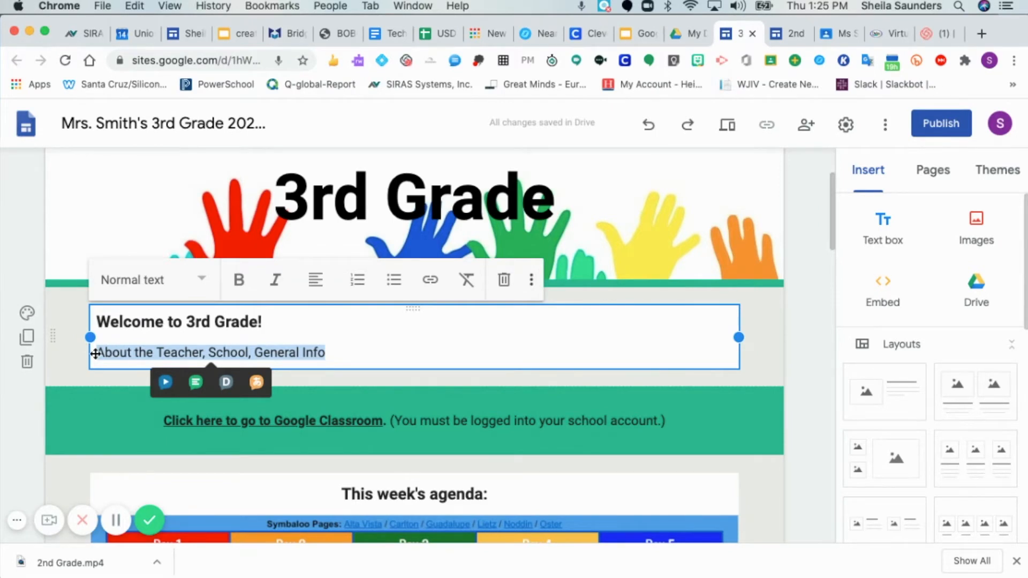
pyautogui.write('Bla')
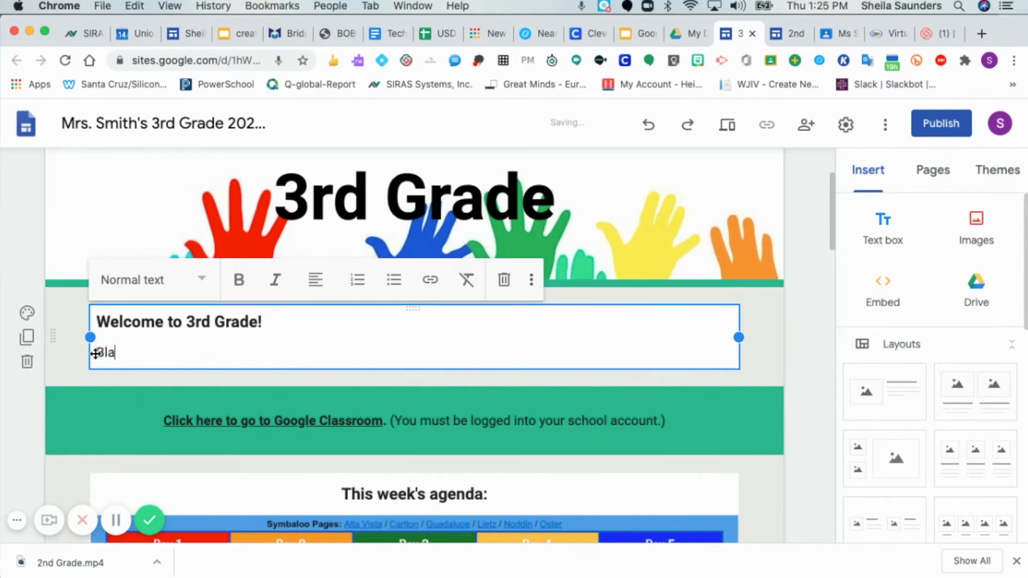
pyautogui.write('h Blah')
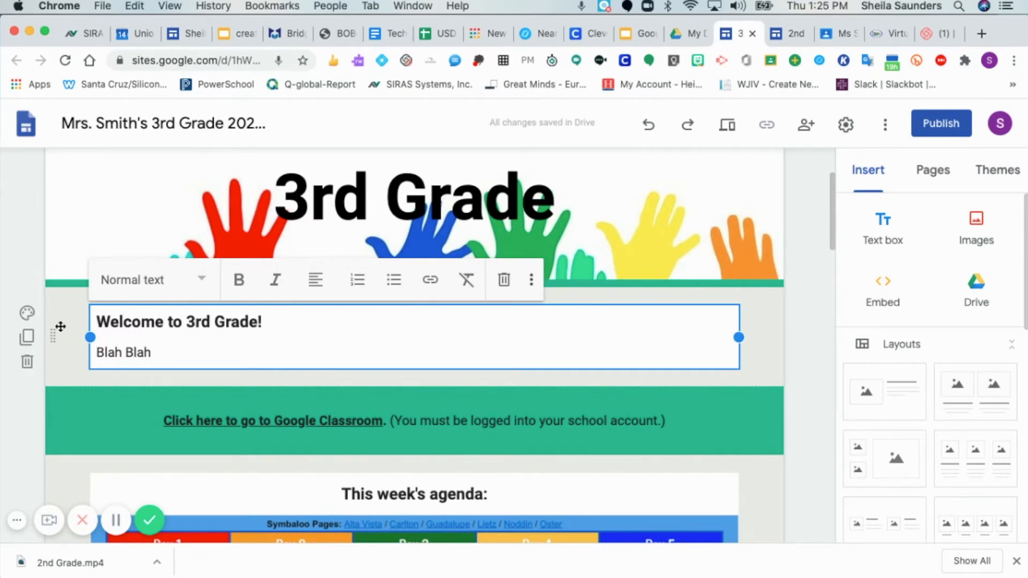
# Set the welcome section's background to Emphasis 1
pyautogui.click(28, 315)
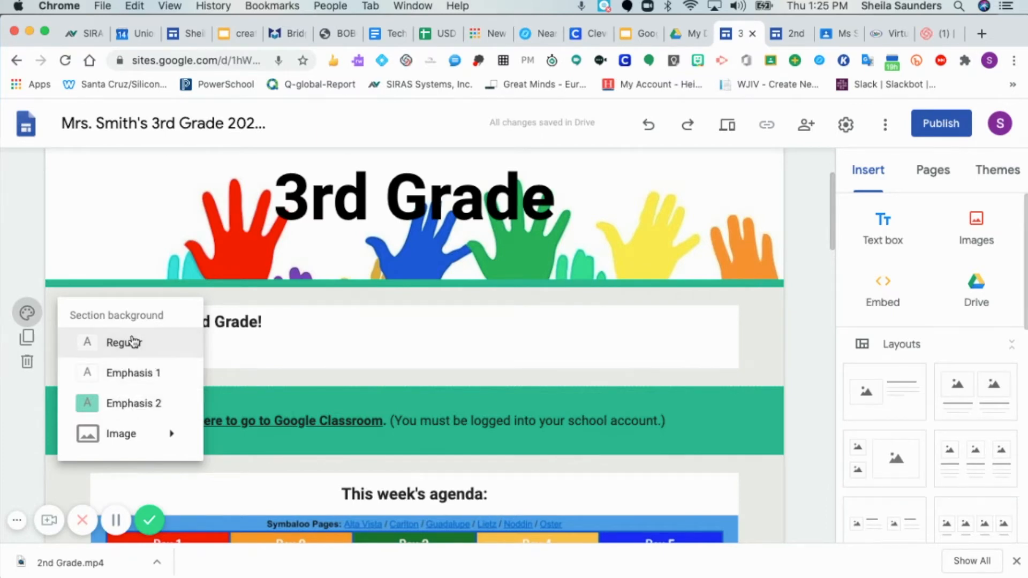
pyautogui.moveTo(88, 436)
pyautogui.click(142, 375)
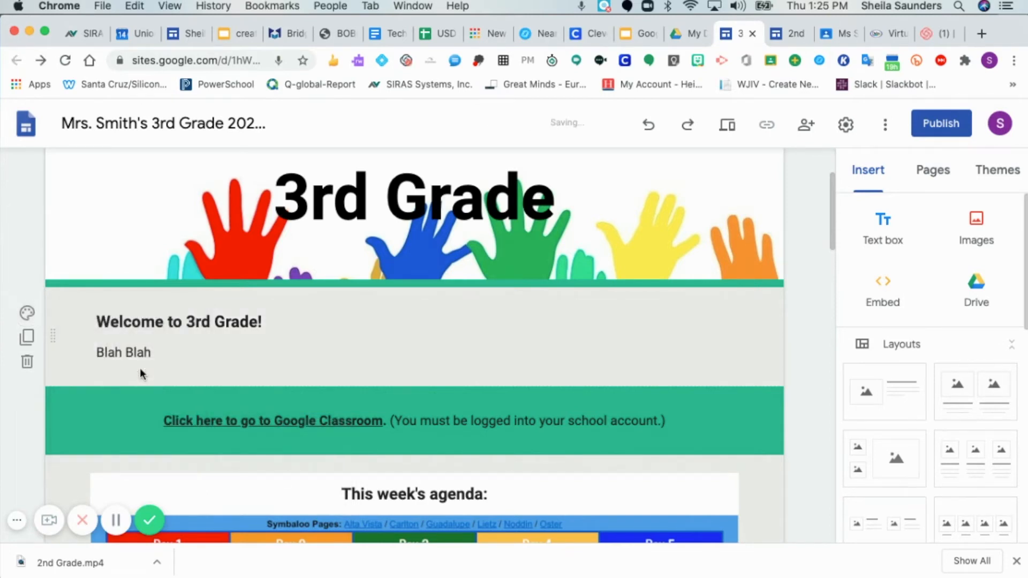